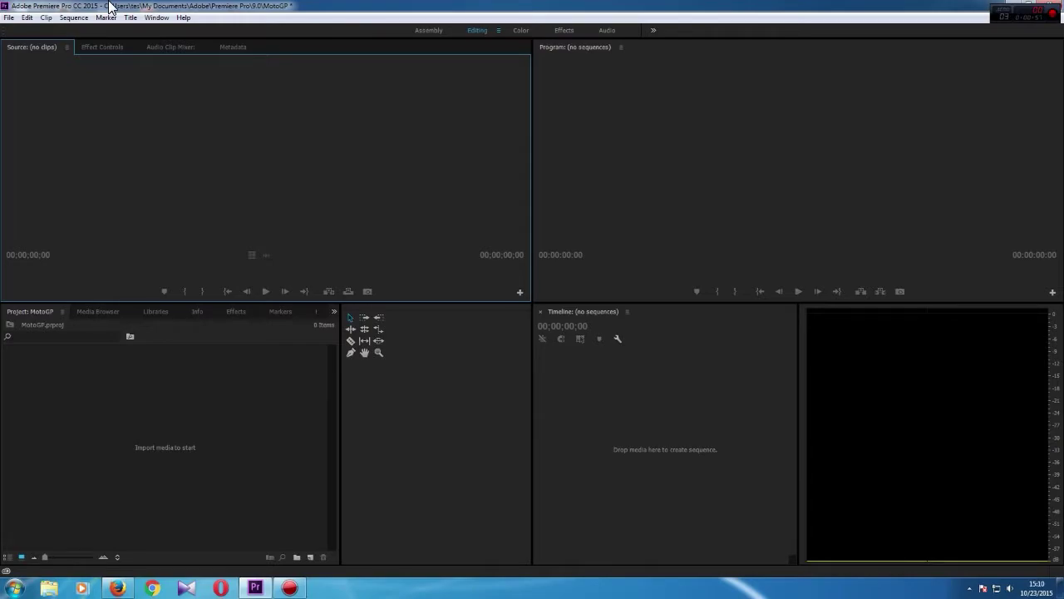
# Step: Begin a new project, declining to save changes to the MotoGP project
pyautogui.click(9, 18)
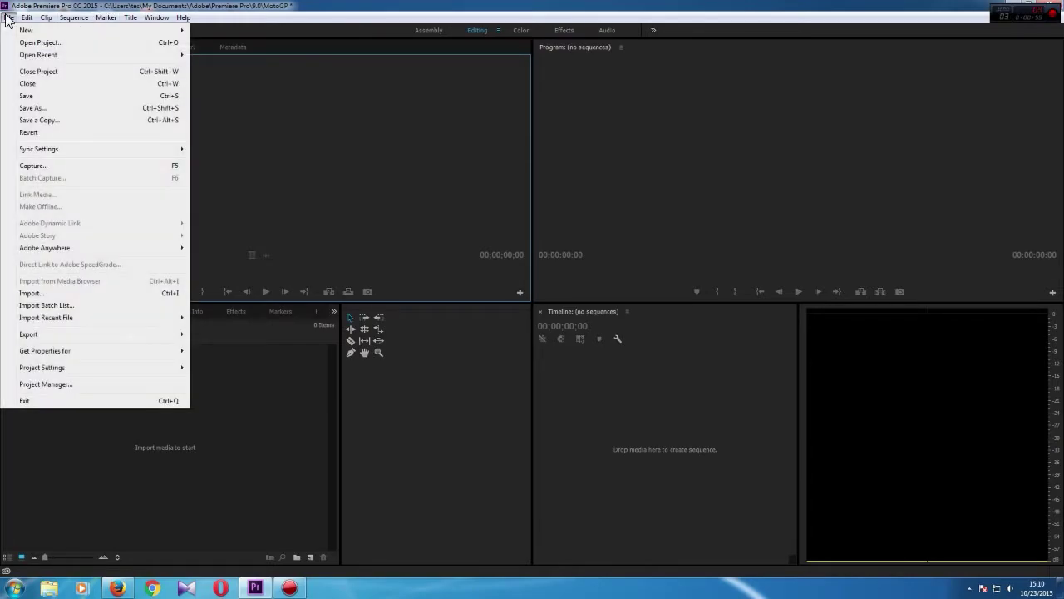
pyautogui.moveTo(25, 30)
pyautogui.click(265, 31)
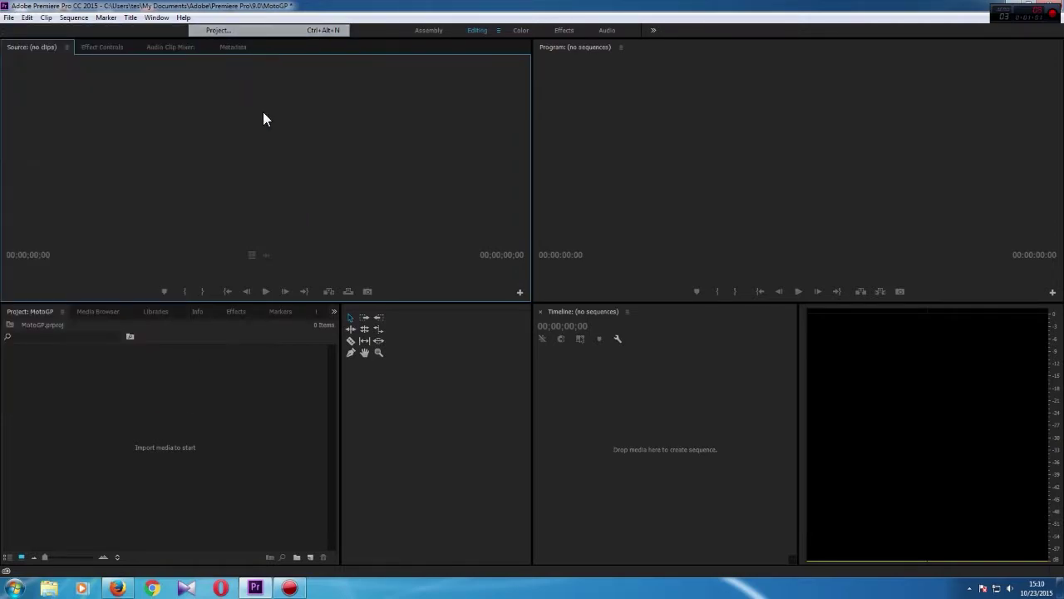
pyautogui.click(532, 303)
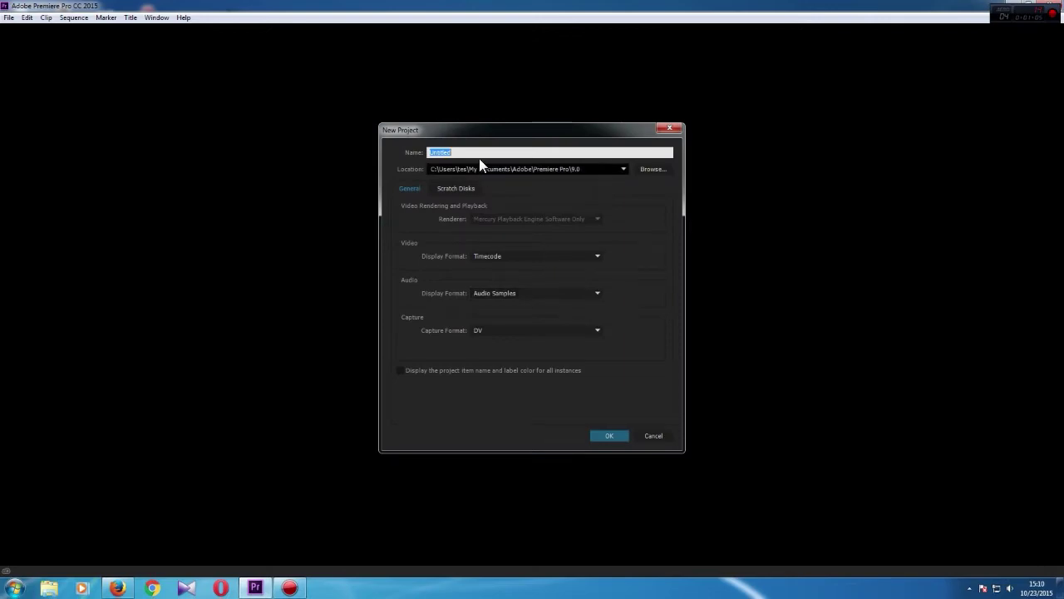
# Step: Name the new project 'project' and create it with default scratch disk settings
pyautogui.write('project')
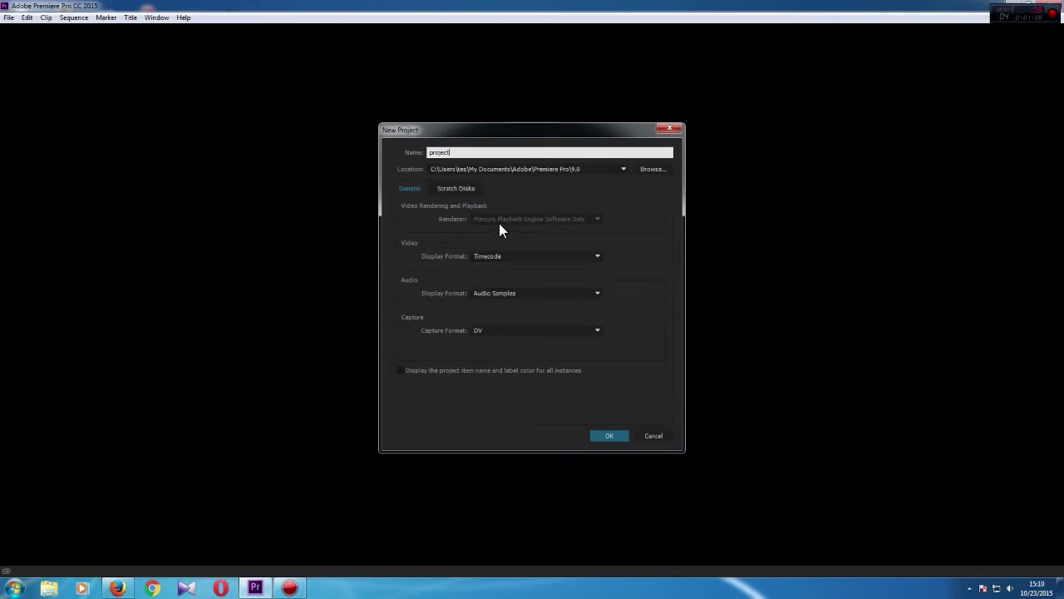
pyautogui.click(454, 188)
pyautogui.click(407, 188)
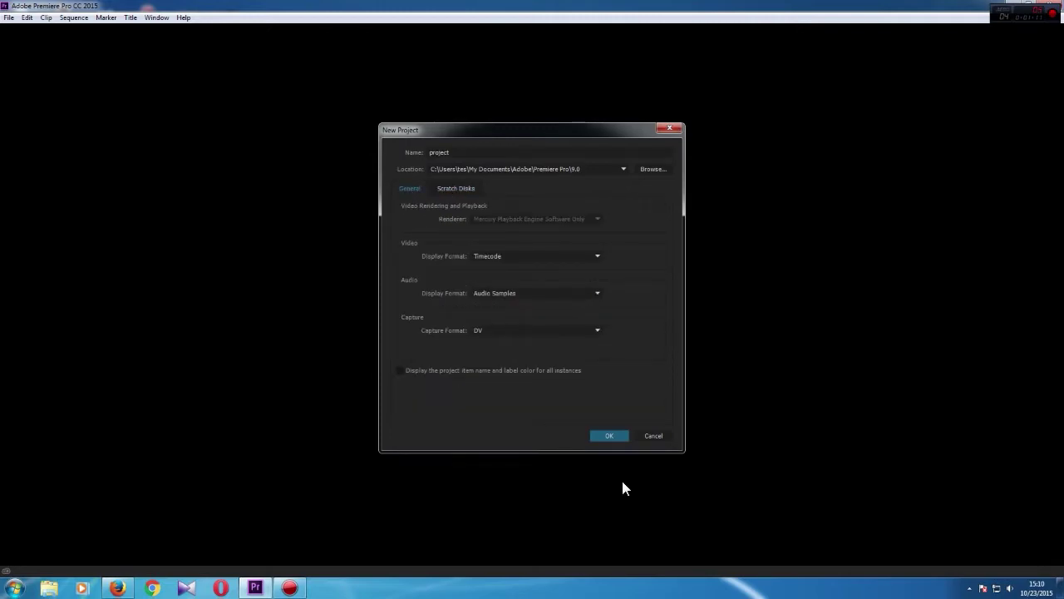
pyautogui.click(615, 434)
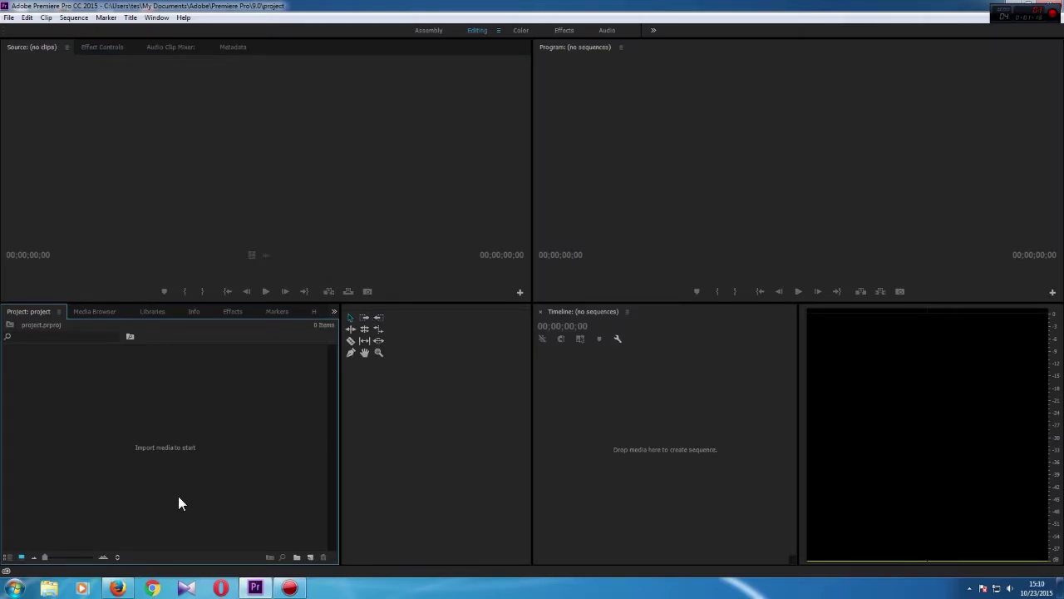
pyautogui.click(50, 588)
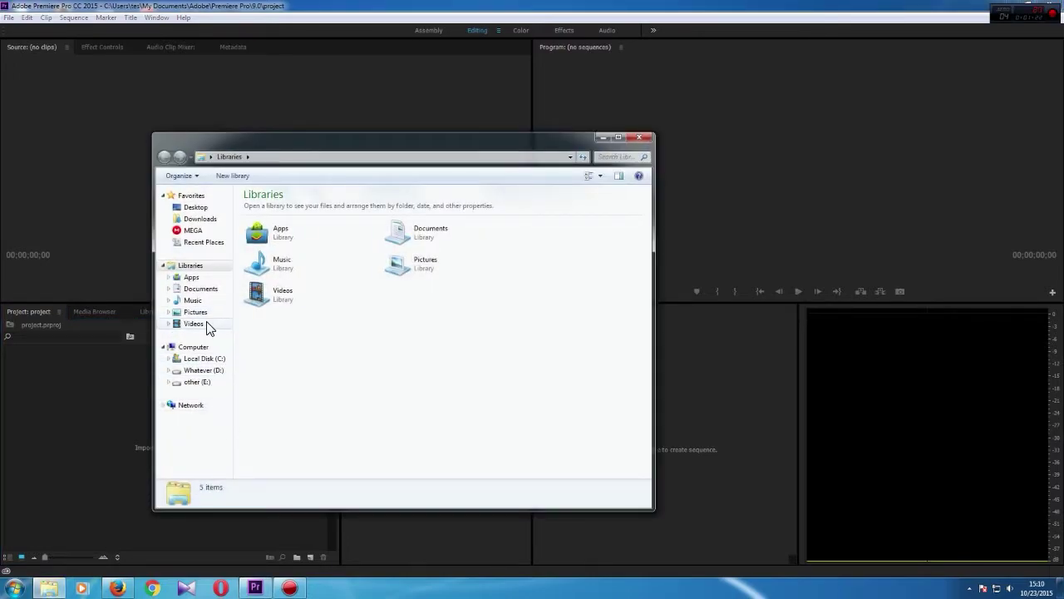
pyautogui.click(208, 329)
pyautogui.moveTo(382, 141); pyautogui.dragTo(732, 142)
pyautogui.doubleClick(474, 249)
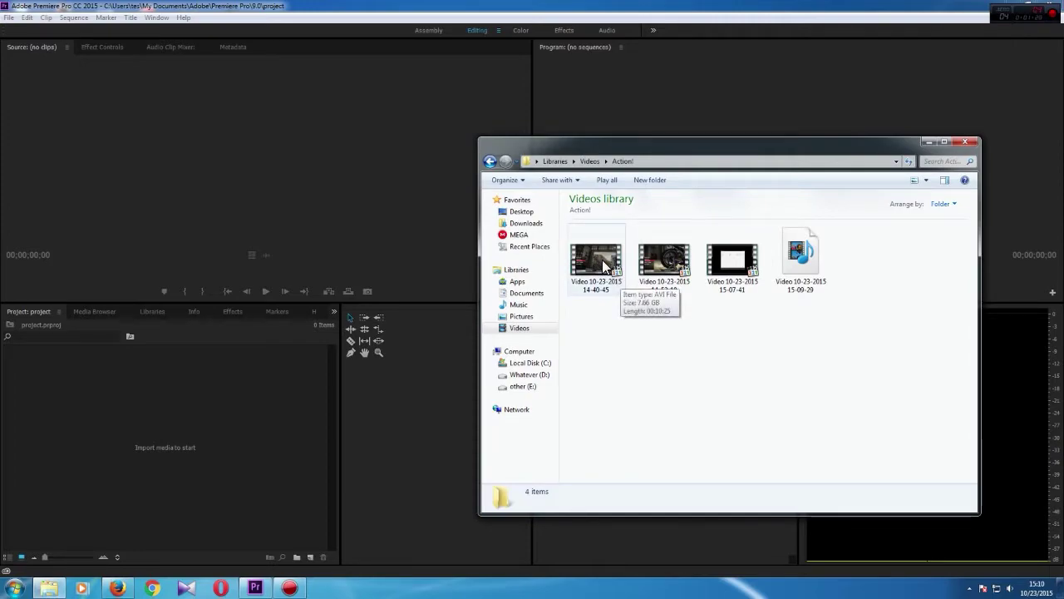
pyautogui.moveTo(604, 265); pyautogui.dragTo(191, 399)
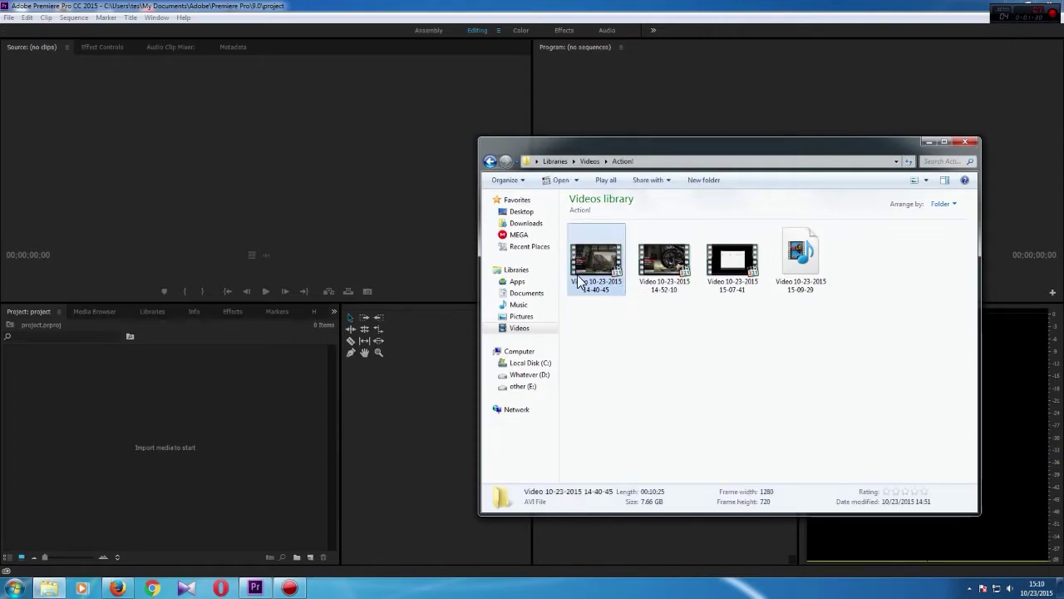
pyautogui.click(929, 141)
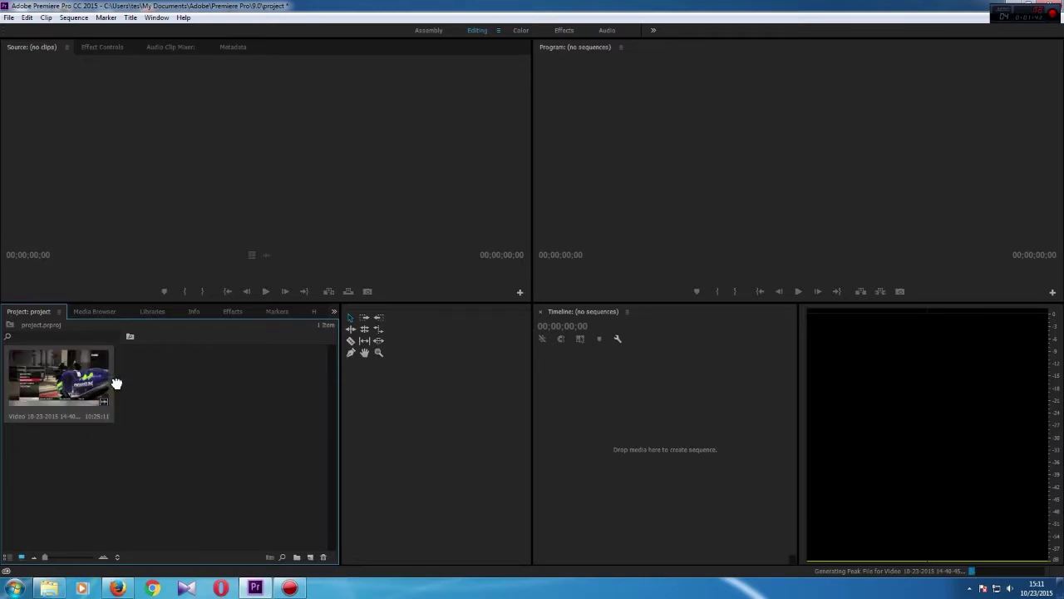
pyautogui.moveTo(96, 383); pyautogui.dragTo(612, 408)
# Step: Drop the clip to build a 00:10:25:11 sequence, then preview playback and scrub toward the end
pyautogui.moveTo(612, 407); pyautogui.dragTo(768, 482)
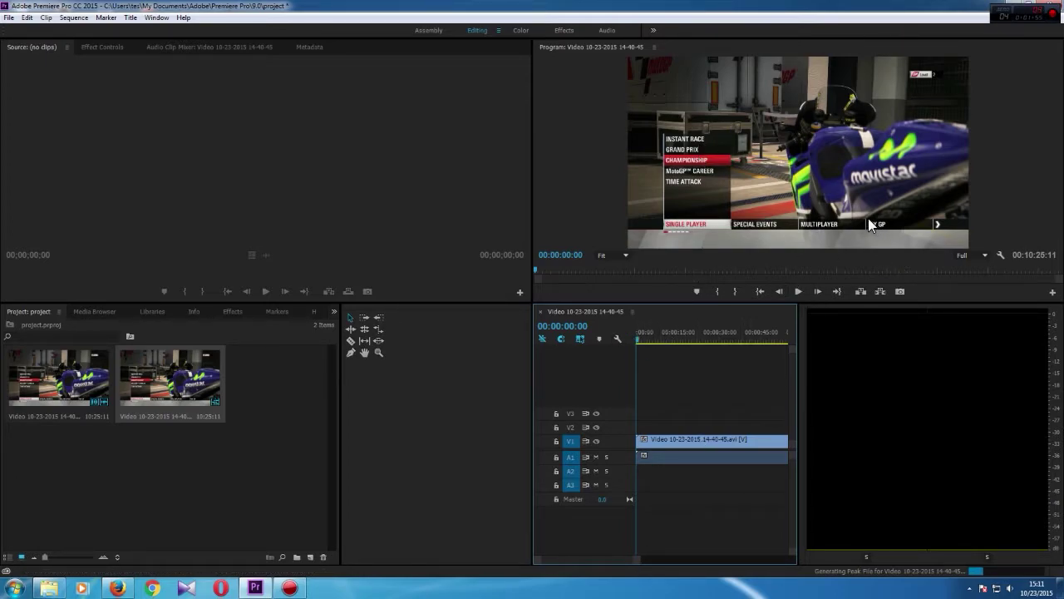
pyautogui.click(798, 291)
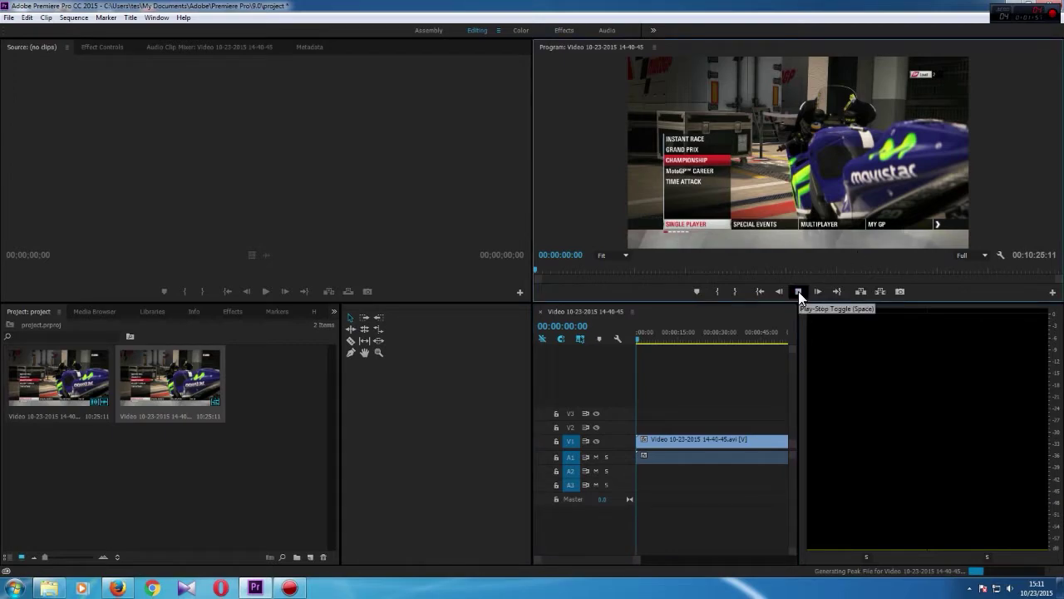
pyautogui.click(799, 291)
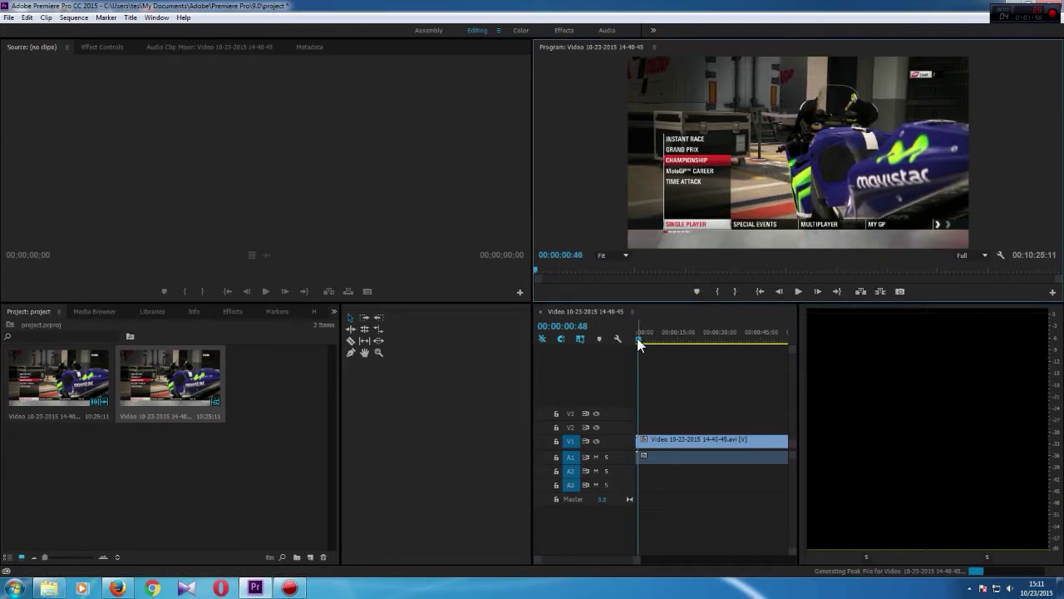
pyautogui.click(729, 341)
pyautogui.moveTo(636, 563); pyautogui.dragTo(782, 566)
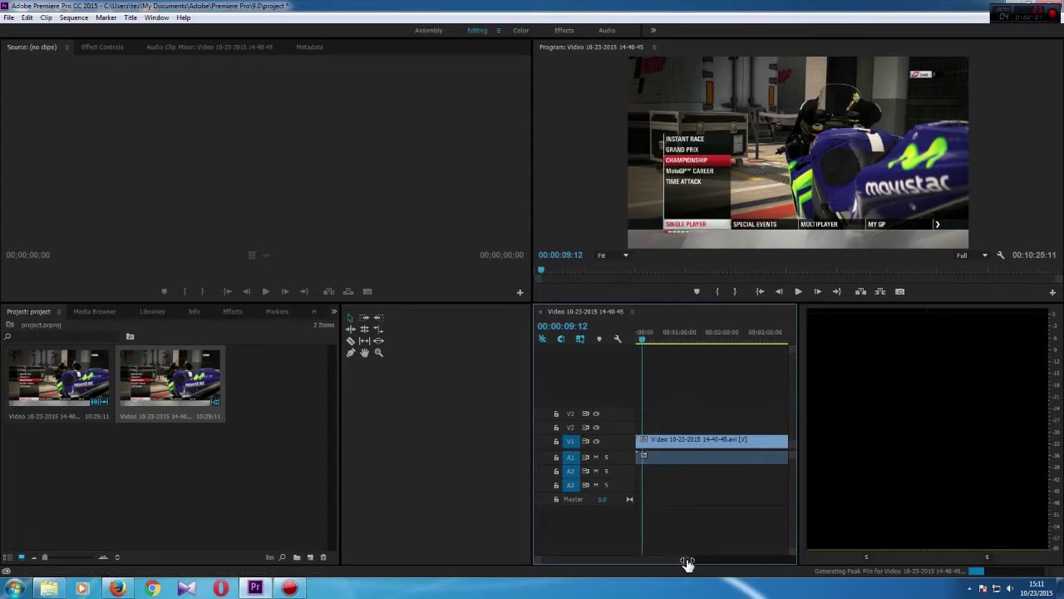
pyautogui.click(739, 338)
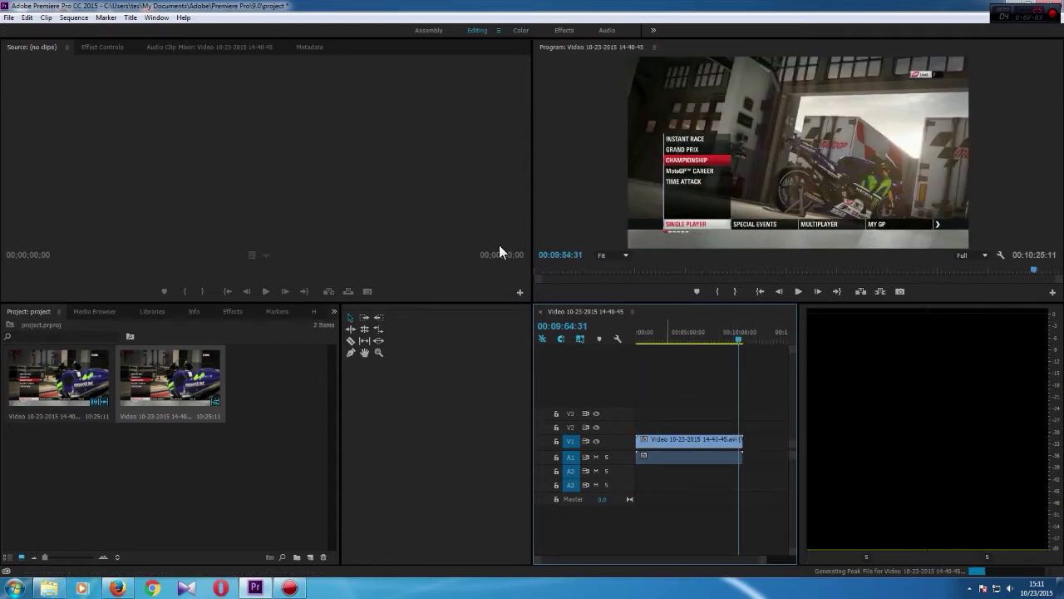
pyautogui.click(9, 17)
# Step: Open Export Settings for the sequence as H.264 with the Match Source - High bitrate preset
pyautogui.moveTo(76, 369)
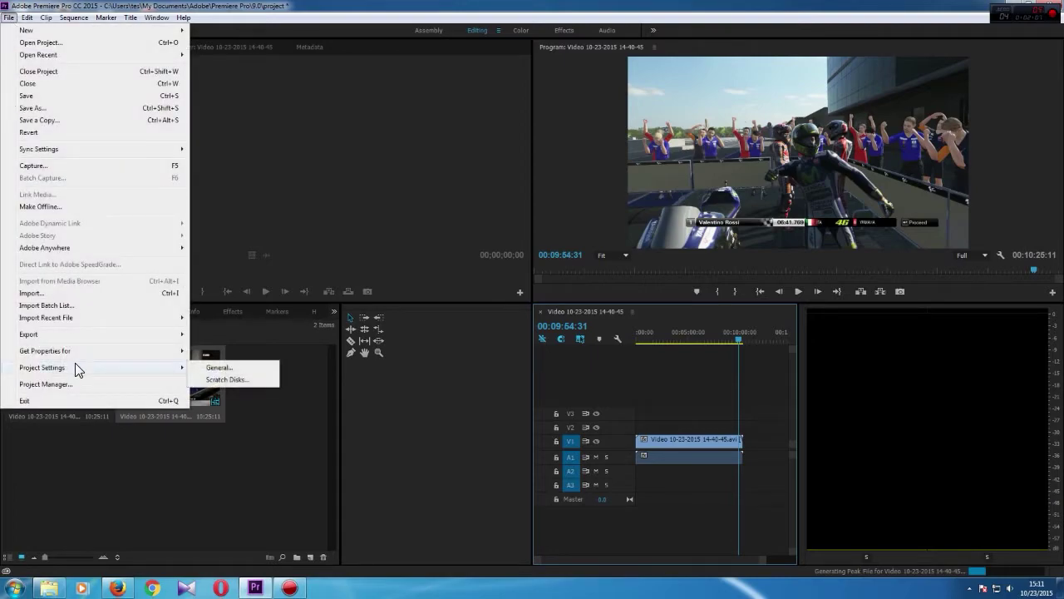
pyautogui.moveTo(104, 334)
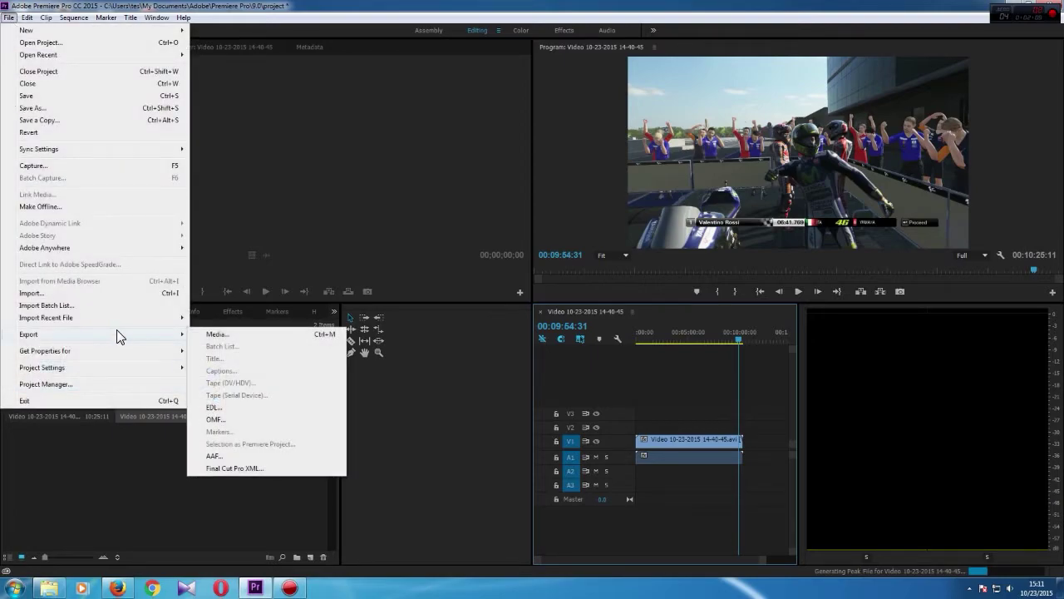
pyautogui.click(214, 333)
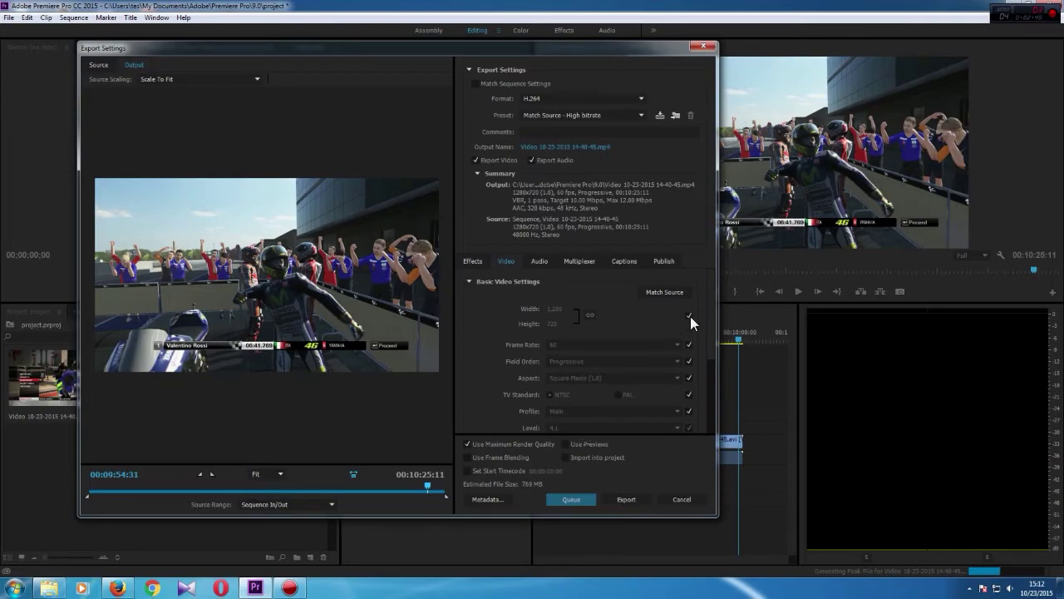
pyautogui.moveTo(707, 329); pyautogui.dragTo(698, 236)
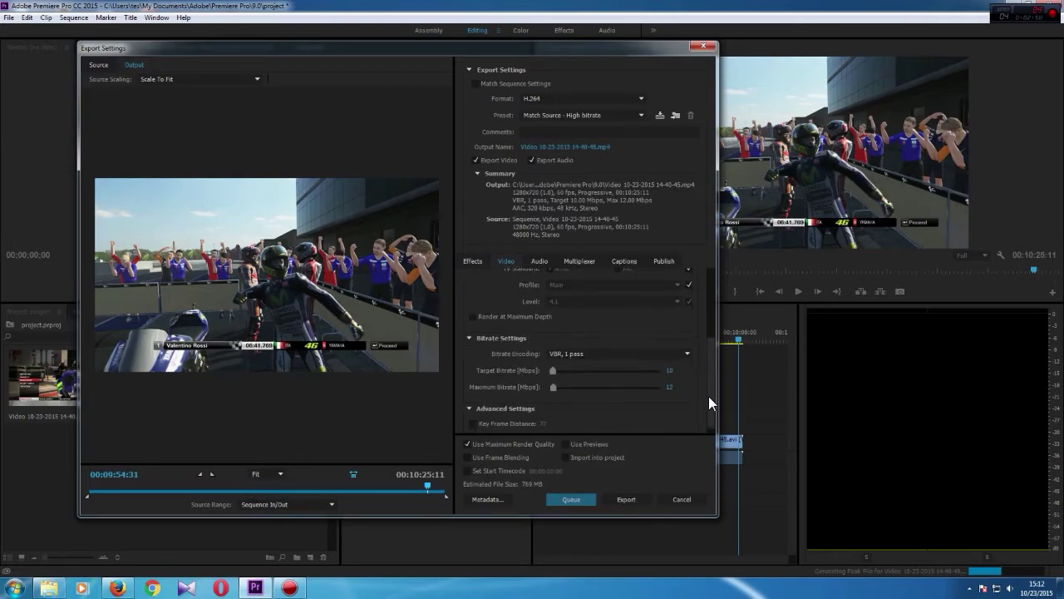
# Step: Browse the H.264 preset list, leaving the Match Source - High bitrate preset unchanged
pyautogui.click(579, 117)
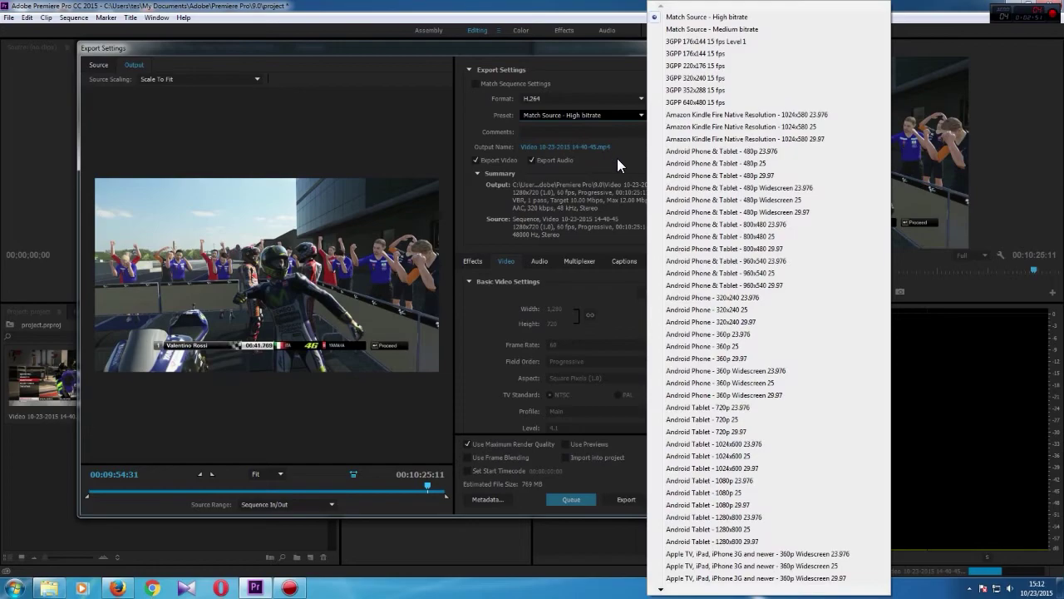
pyautogui.moveTo(665, 590)
pyautogui.scroll(-15, 719, 511)
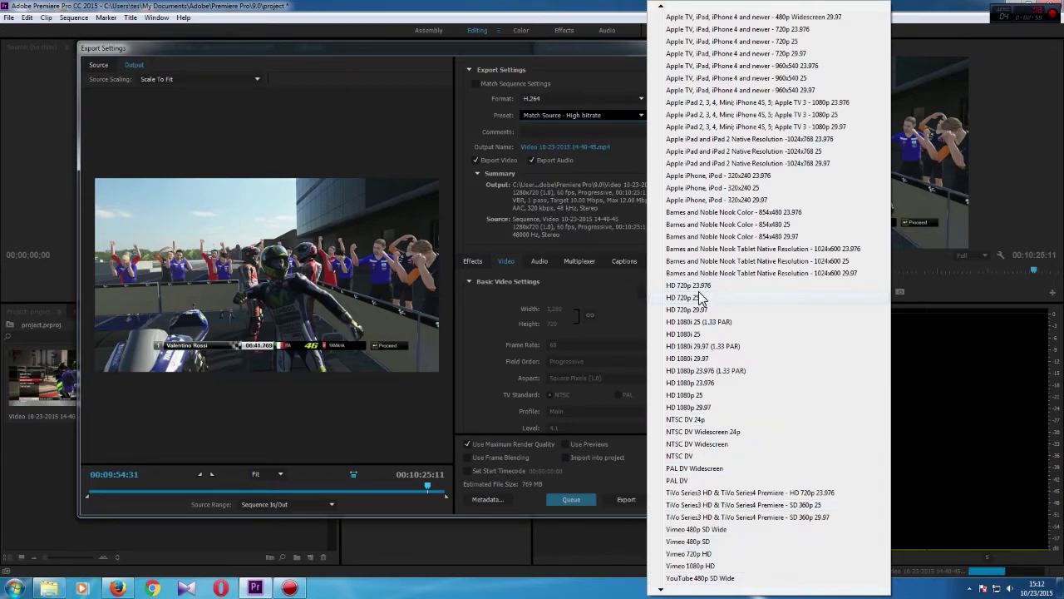
pyautogui.click(613, 292)
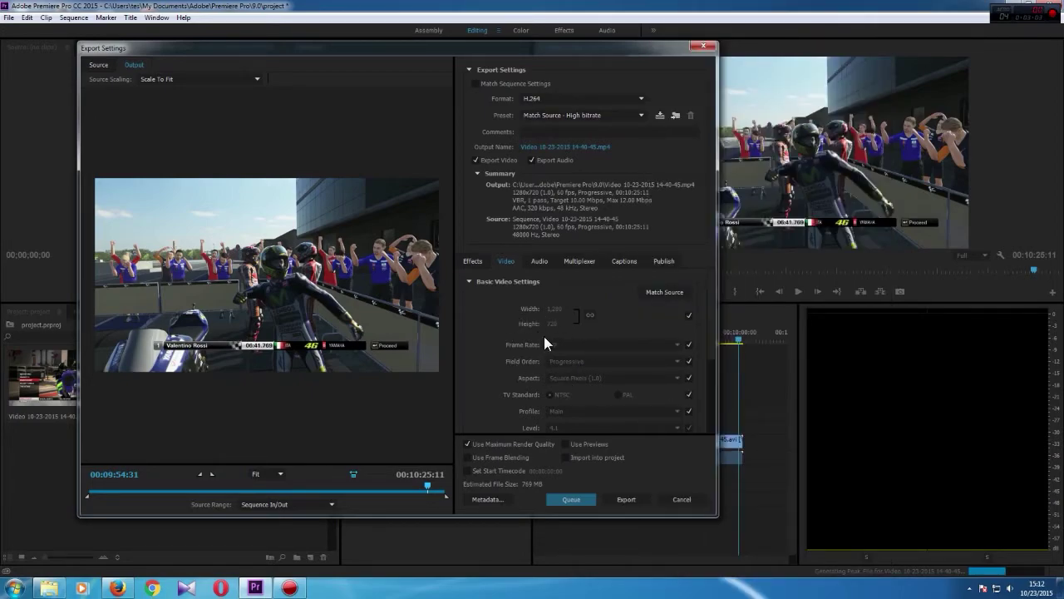
# Step: Set the video Bitrate Encoding to CBR in the Bitrate Settings
pyautogui.scroll(-2, 542, 365)
pyautogui.scroll(-2, 555, 363)
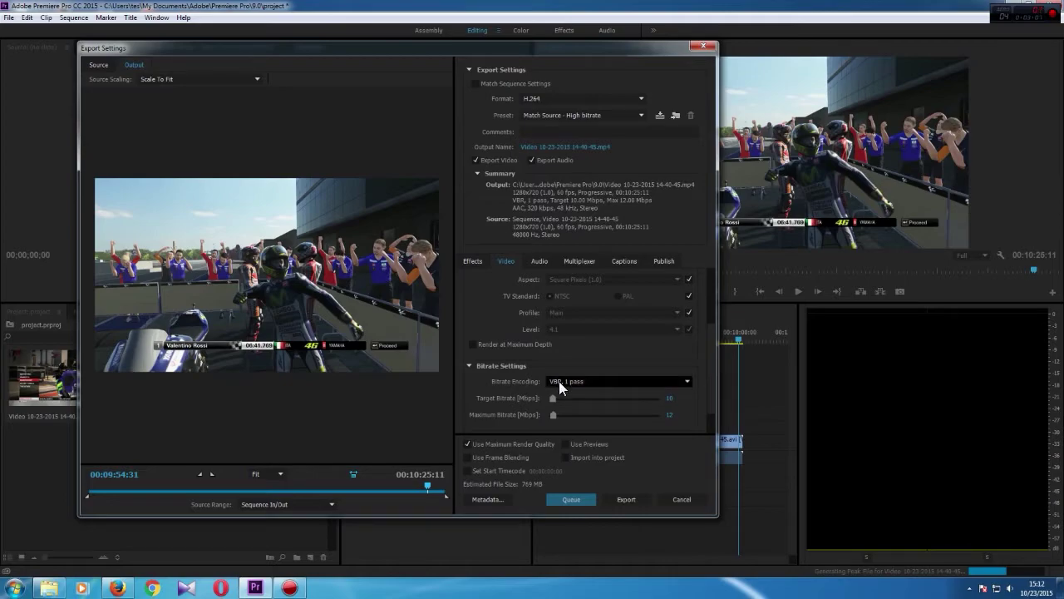
pyautogui.click(559, 379)
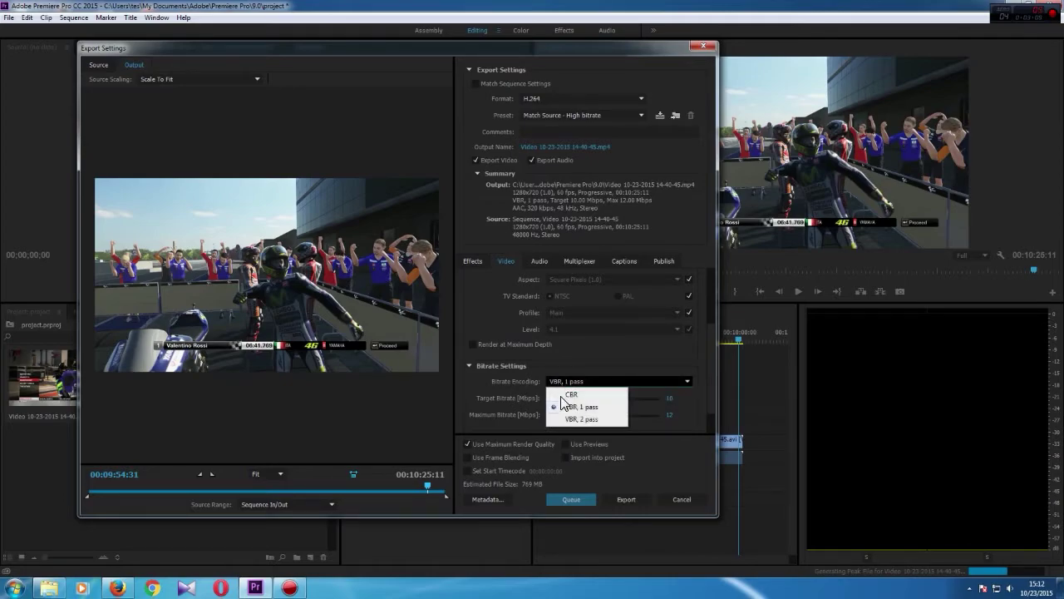
pyautogui.click(562, 391)
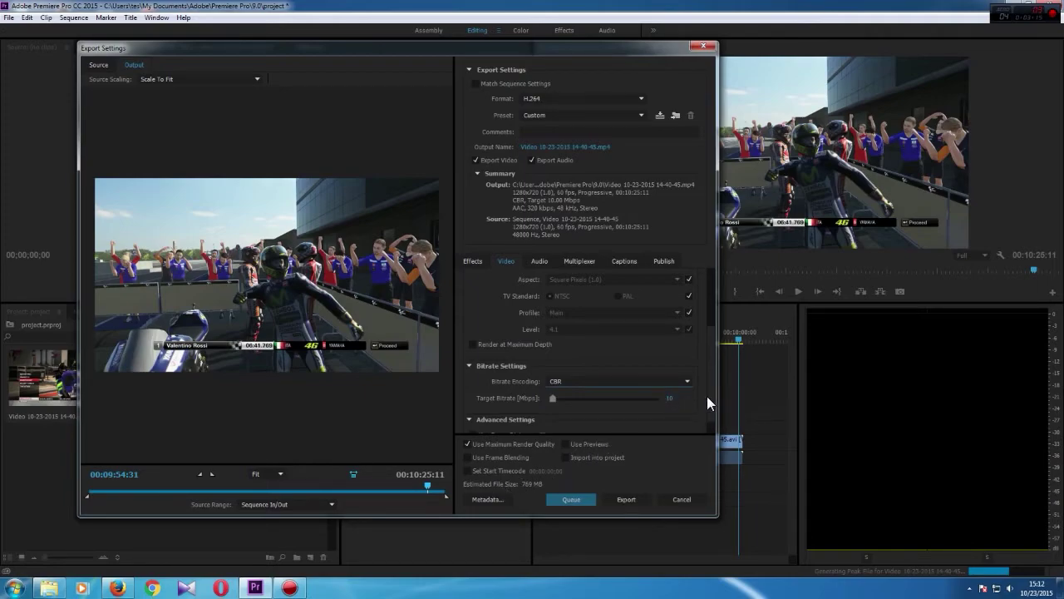
pyautogui.click(672, 398)
# Step: Confirm an 8 Mbps target bitrate and keep AAC as the audio format and codec
pyautogui.press('Return')
pyautogui.click(531, 256)
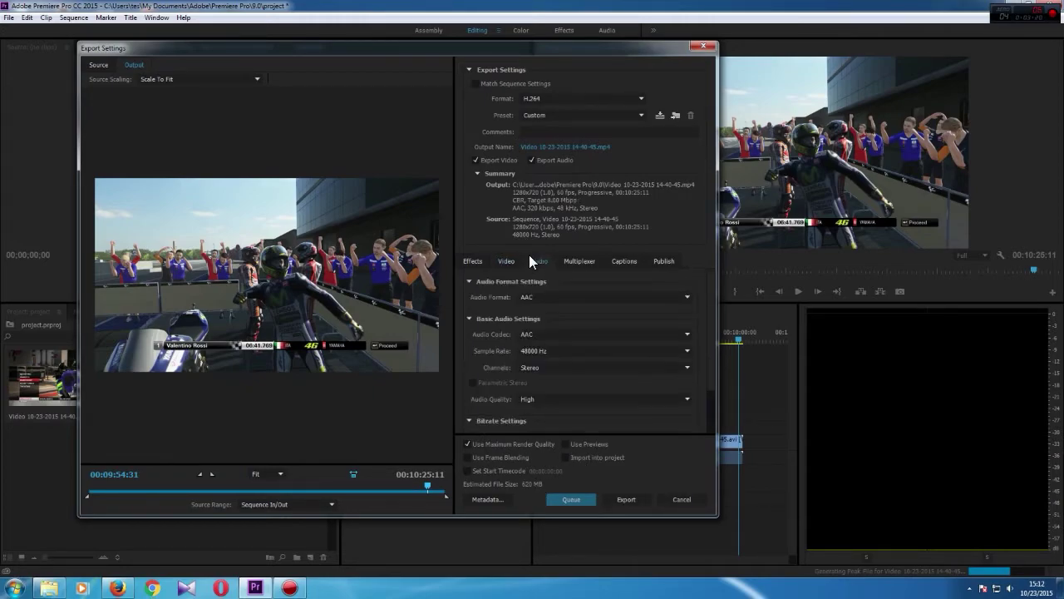
pyautogui.click(555, 297)
pyautogui.click(556, 297)
pyautogui.click(555, 334)
pyautogui.click(554, 334)
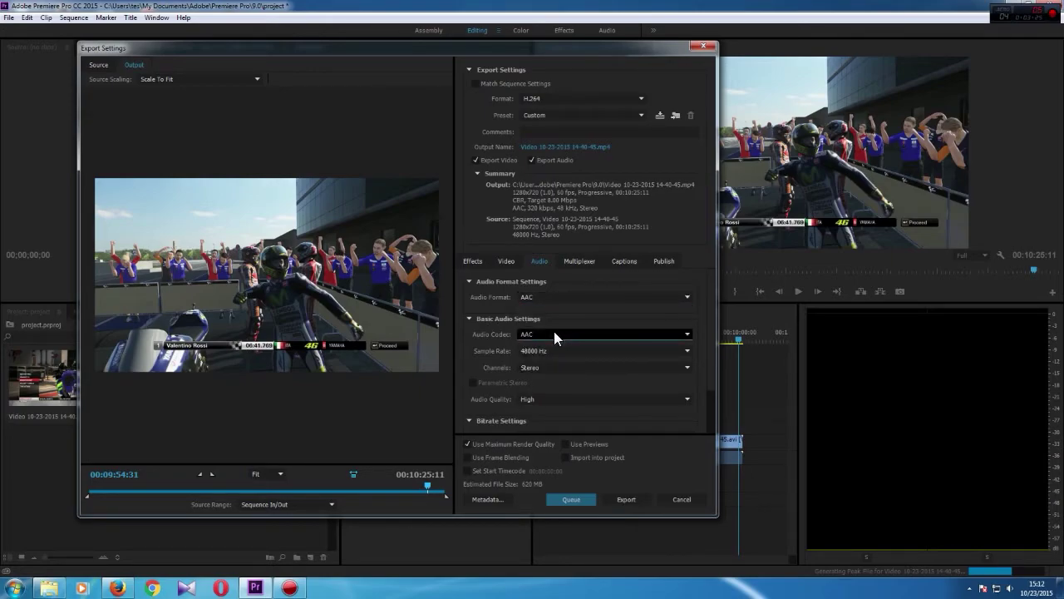
# Step: Keep the AAC codec in stereo and raise the audio bitrate to 256 kbps
pyautogui.click(555, 333)
pyautogui.click(555, 371)
pyautogui.click(547, 335)
pyautogui.click(543, 347)
pyautogui.click(524, 366)
pyautogui.click(525, 370)
pyautogui.moveTo(711, 361); pyautogui.dragTo(712, 332)
pyautogui.click(472, 261)
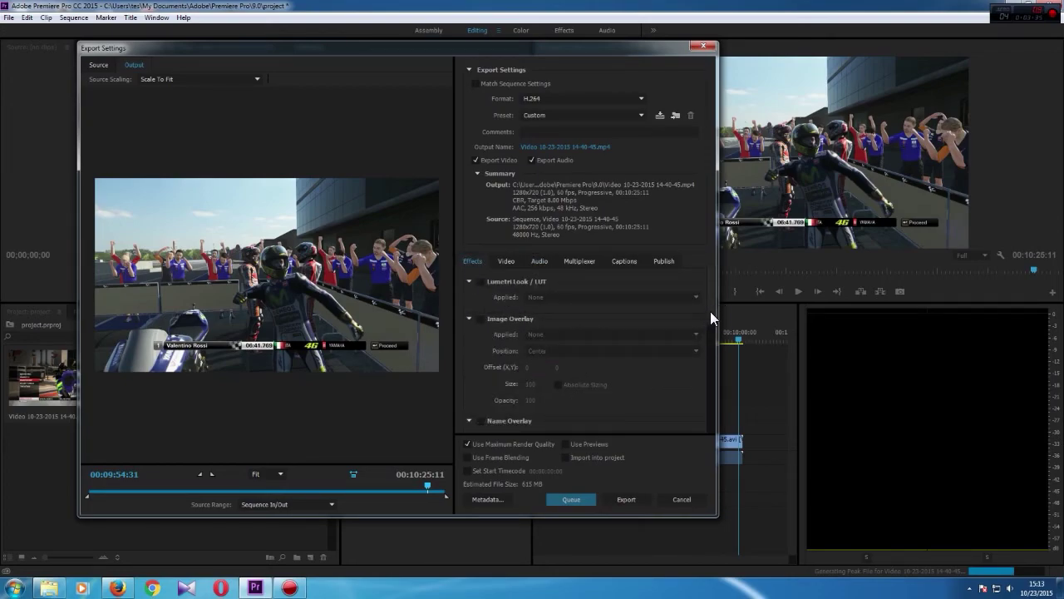
# Step: Review the Video tab settings and export the sequence with the custom H.264 settings
pyautogui.click(504, 261)
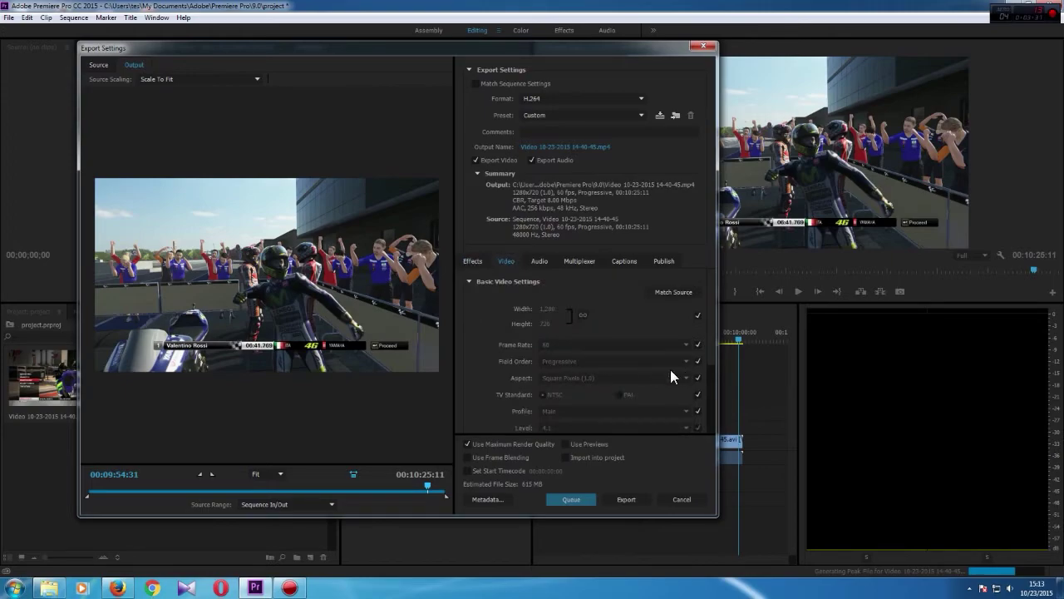
pyautogui.scroll(-2, 714, 359)
pyautogui.scroll(2, 565, 344)
pyautogui.scroll(-2, 550, 414)
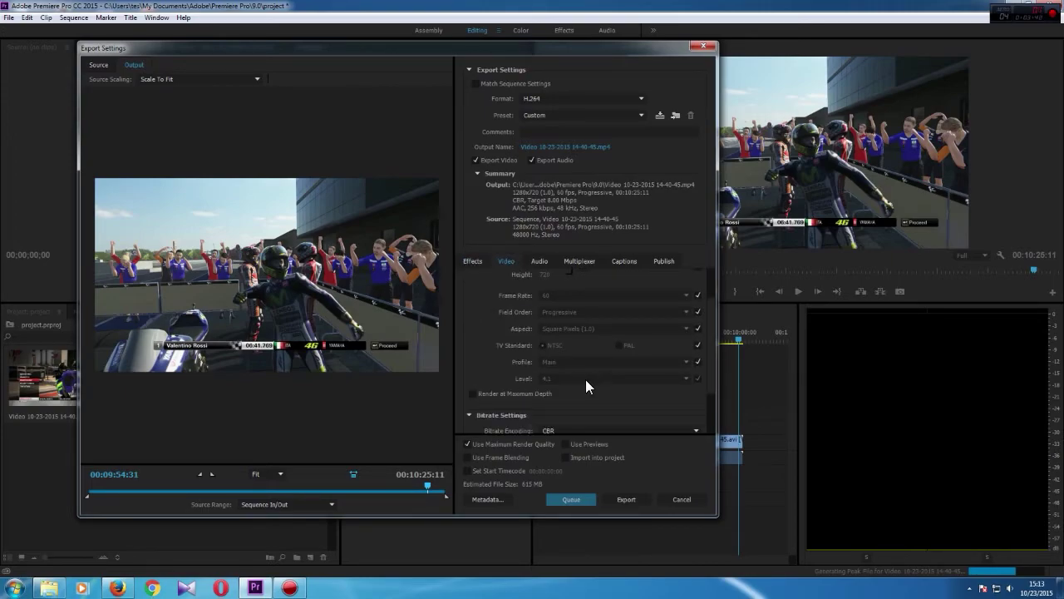
pyautogui.scroll(2, 582, 382)
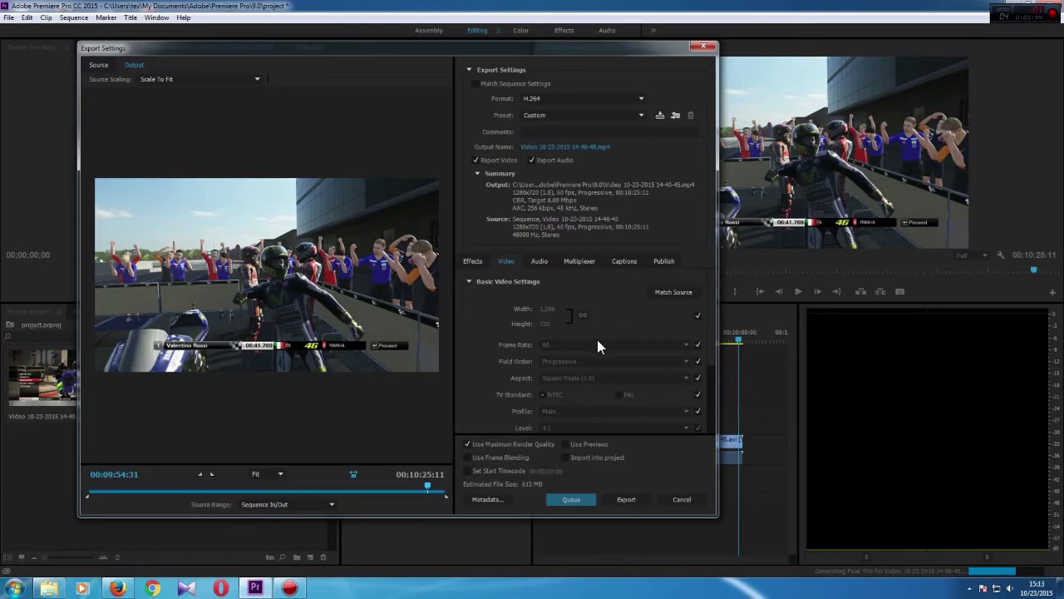
pyautogui.click(629, 501)
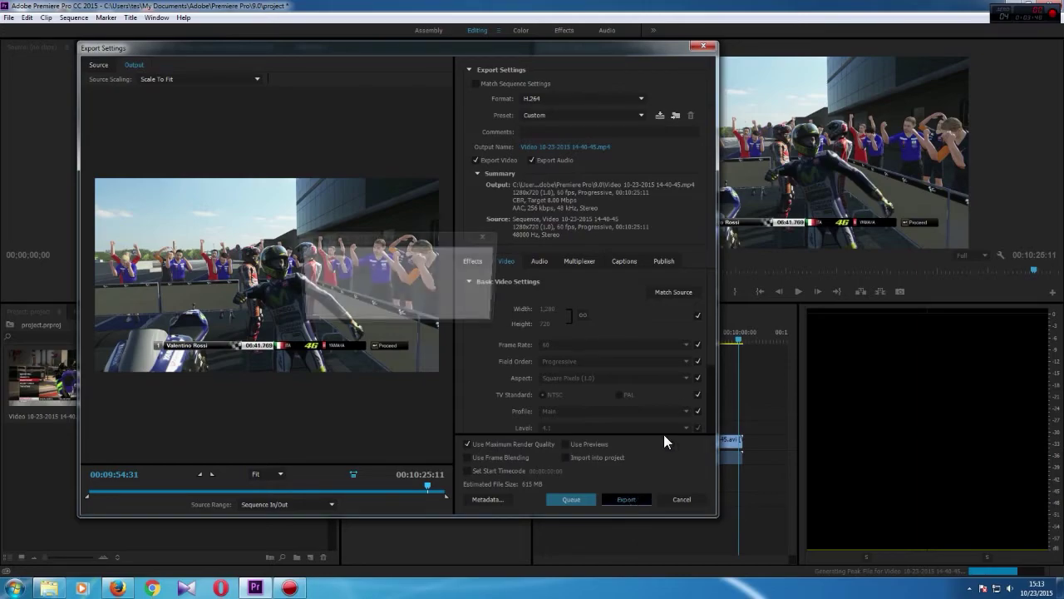